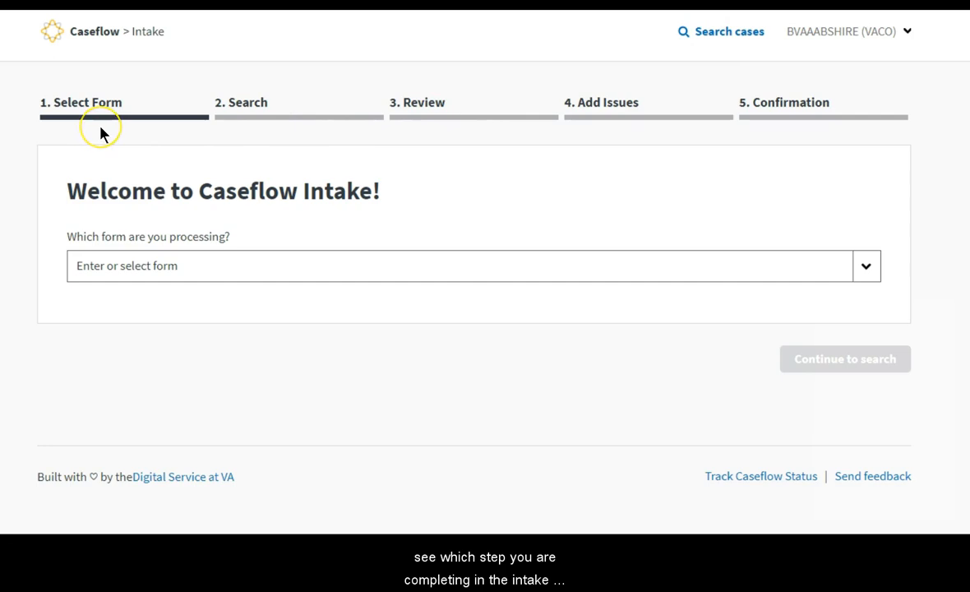
# Look through the decision review forms available for intake processing
pyautogui.click(865, 263)
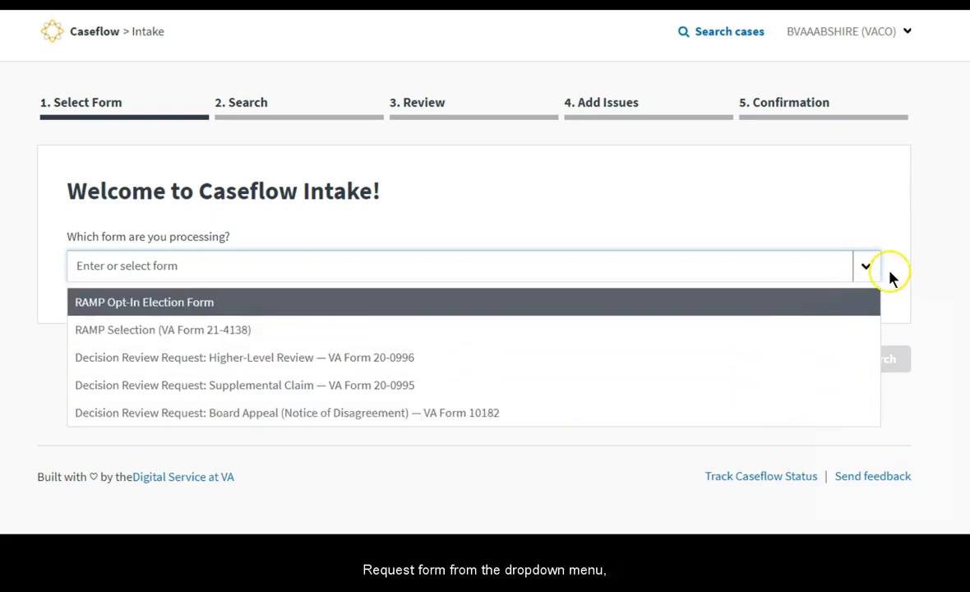
pyautogui.click(871, 268)
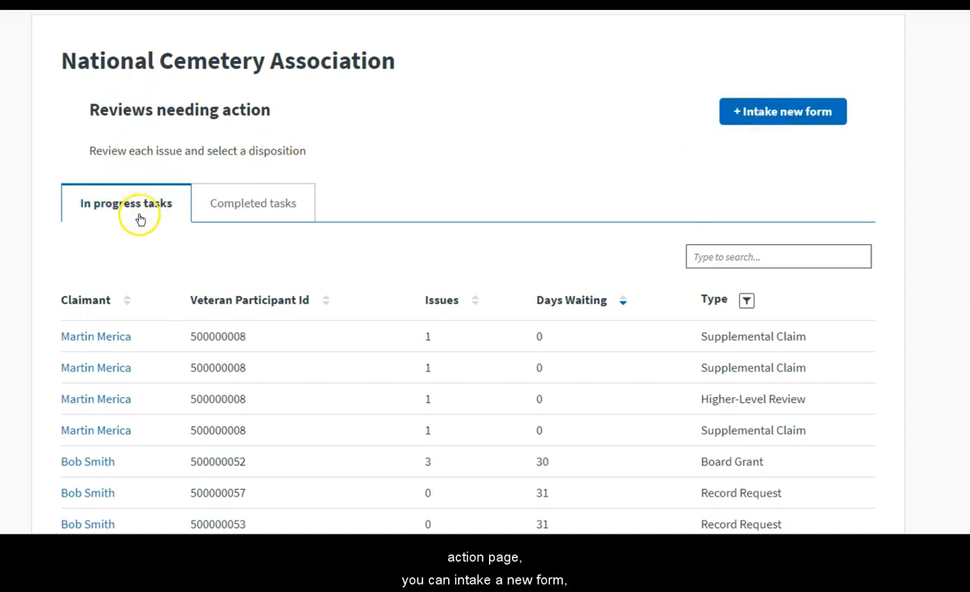
# View the National Cemetery Association's completed tasks and show the filter choices for their Type column
pyautogui.click(274, 211)
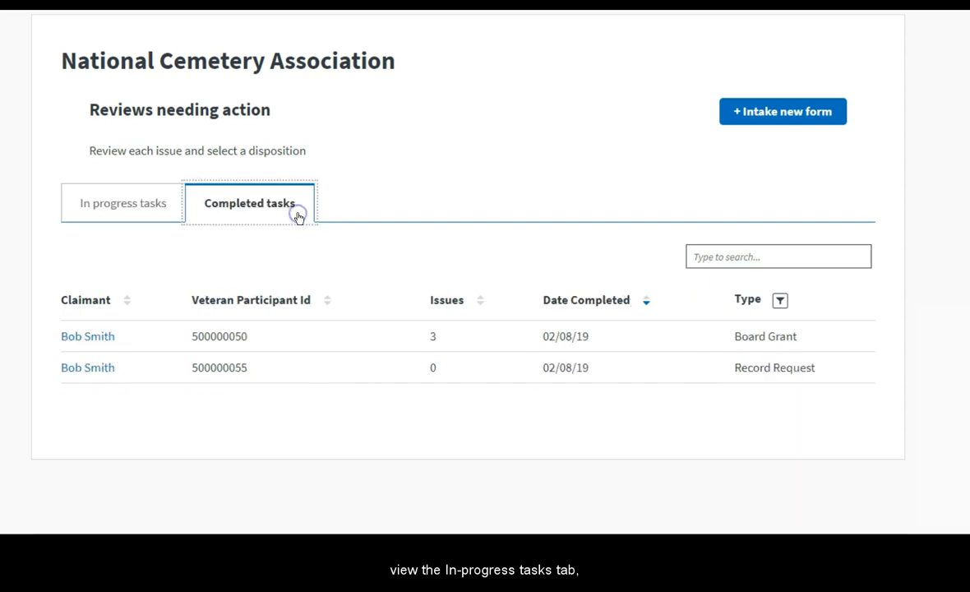
pyautogui.click(781, 303)
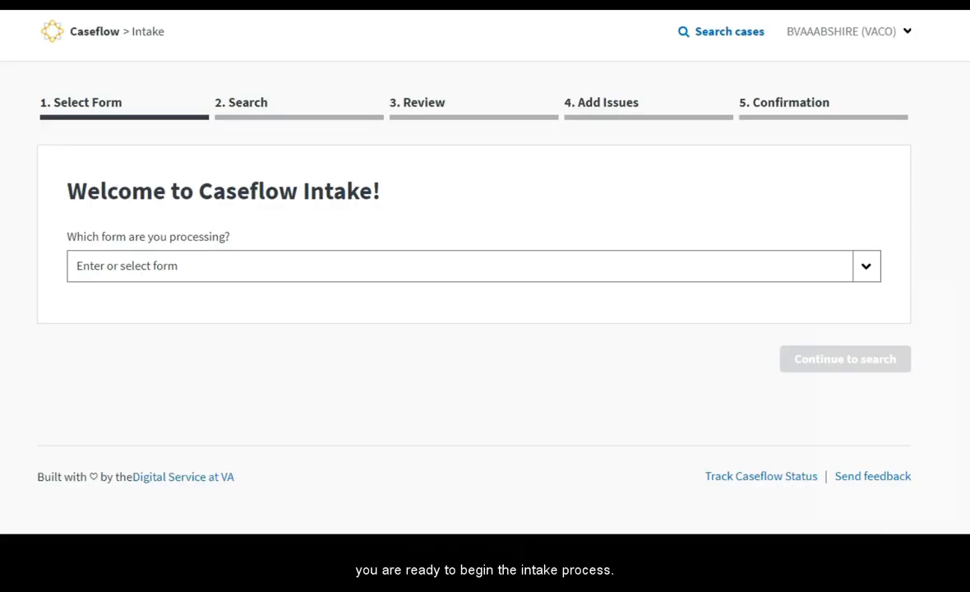
# Choose Decision Review Request: Supplemental Claim — VA Form 20-0995 as the form and continue to the Veteran search
pyautogui.click(866, 267)
pyautogui.click(364, 384)
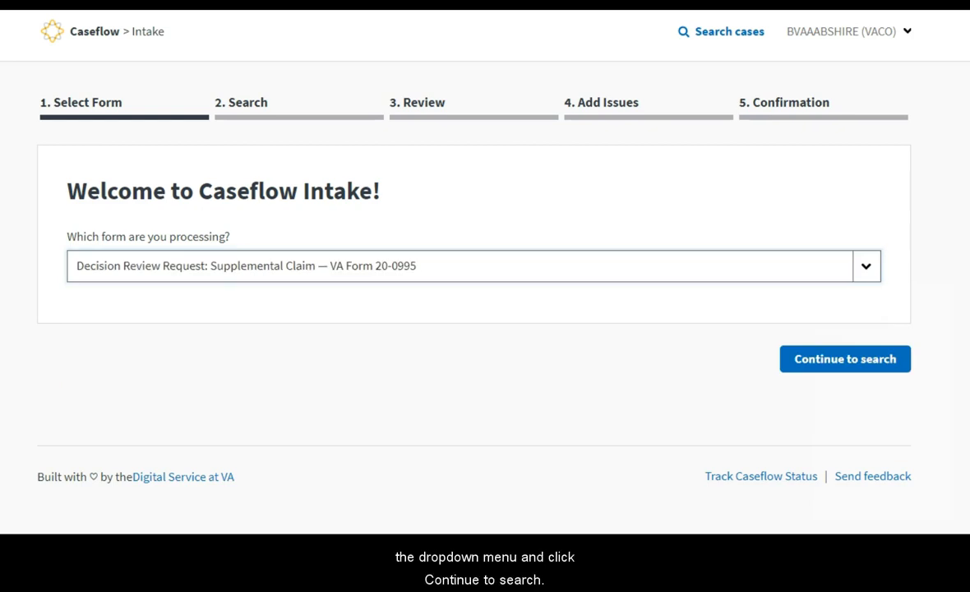
pyautogui.click(802, 362)
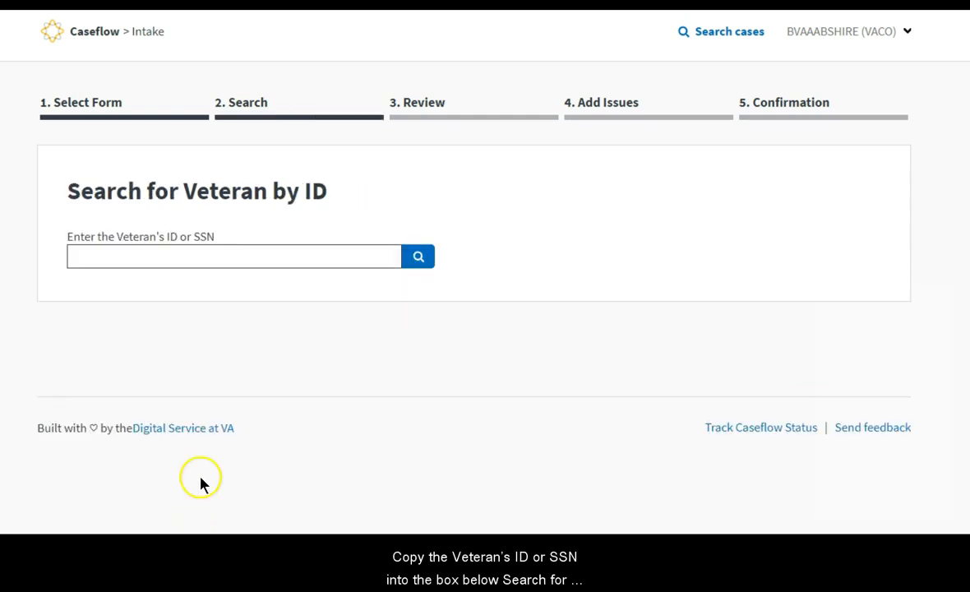
# Paste the Veteran's ID or SSN into the Veteran search and run it
pyautogui.click(205, 255)
pyautogui.rightClick(208, 256)
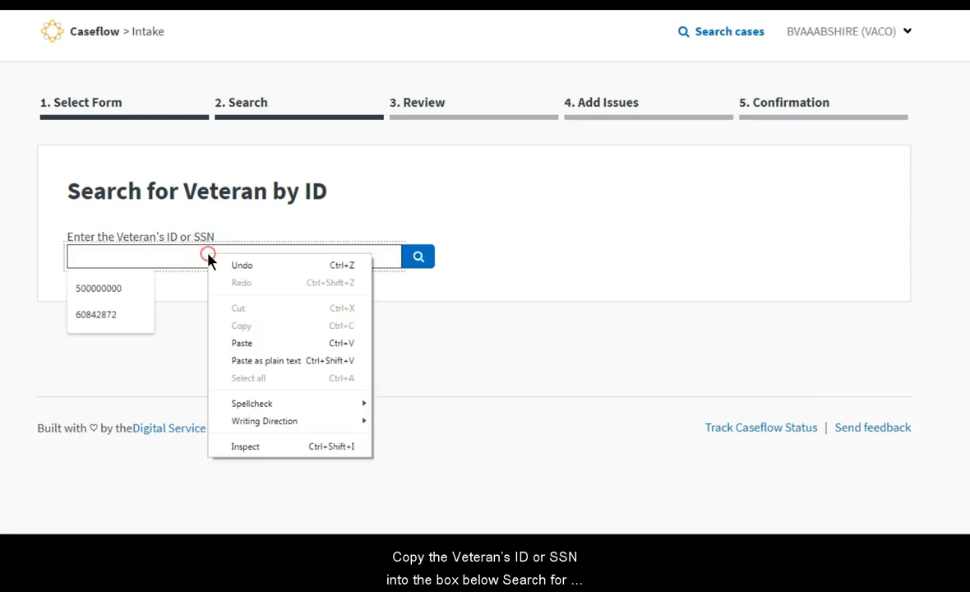
pyautogui.click(242, 343)
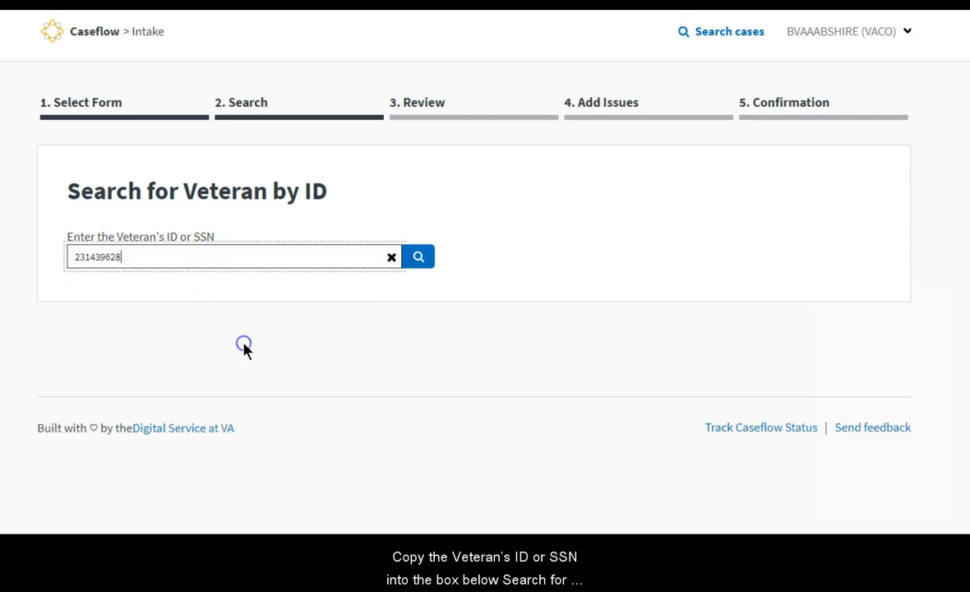
pyautogui.click(418, 258)
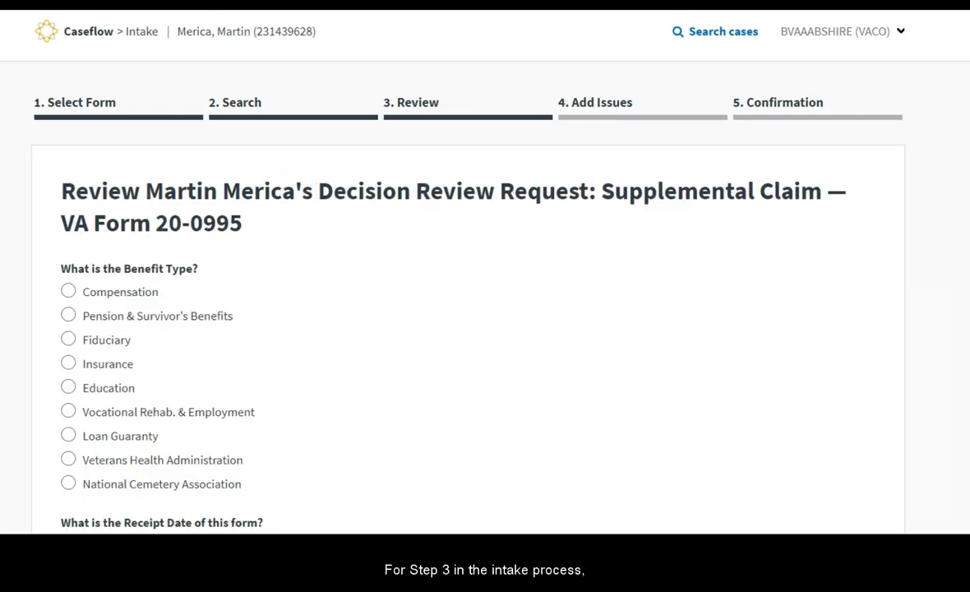
# Set the supplemental claim's benefit type to Education and its receipt date to 10/31/2018
pyautogui.scroll(-1, 485, 296)
pyautogui.scroll(-1, 486, 296)
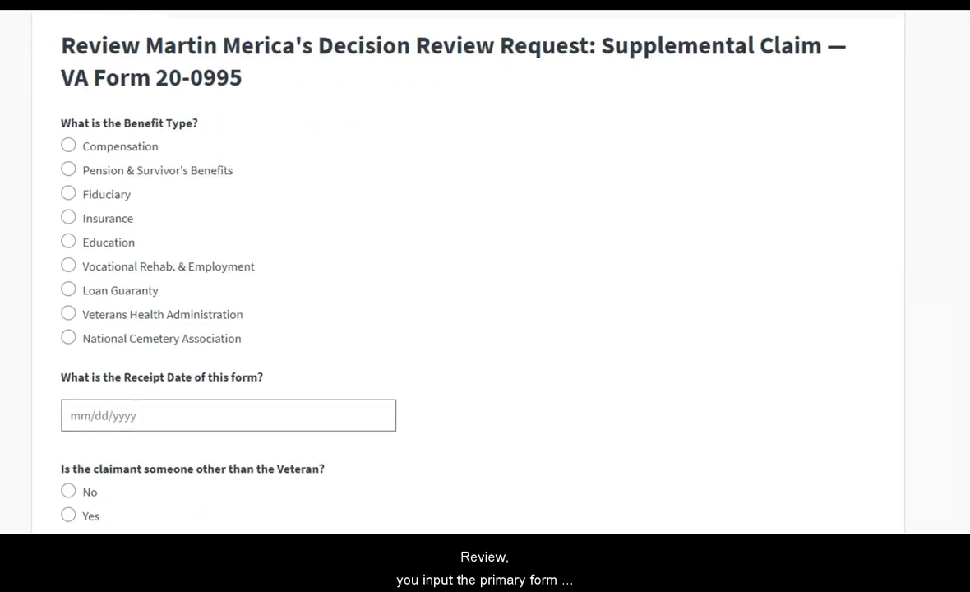
pyautogui.click(68, 242)
pyautogui.click(124, 421)
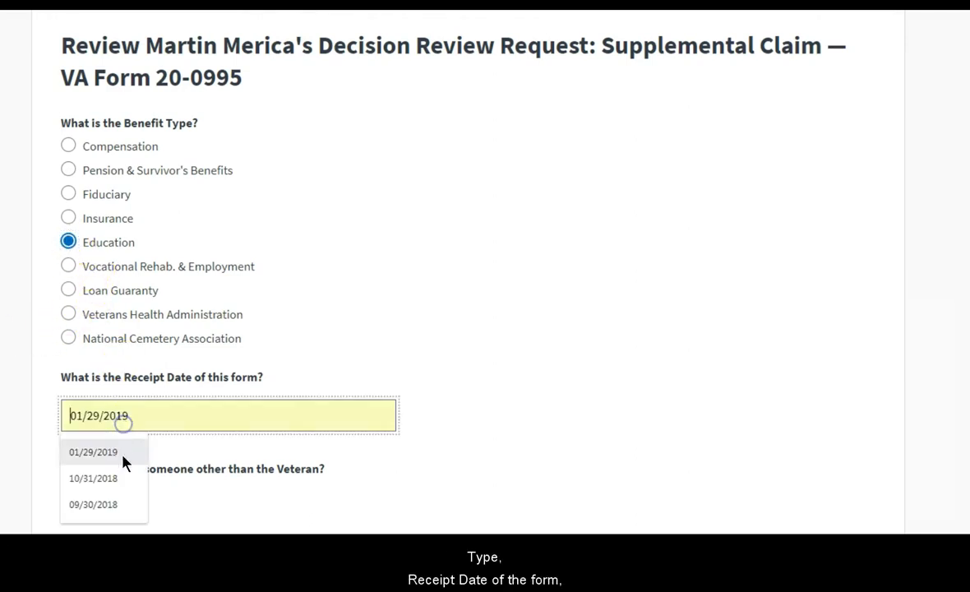
pyautogui.click(98, 478)
pyautogui.scroll(-1, 298, 418)
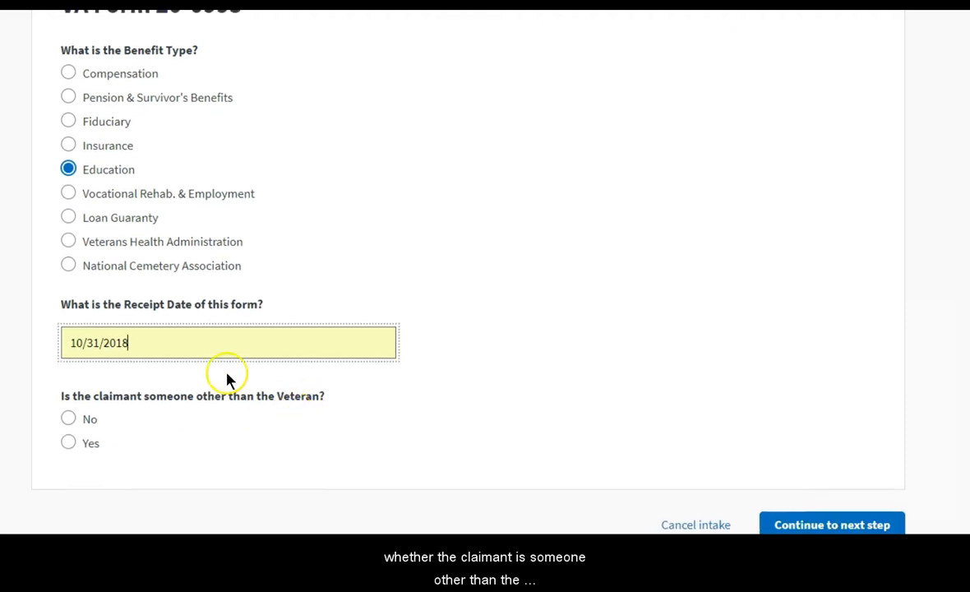
# Answer No to whether the claimant is someone other than the Veteran and continue to the Add Issues stage
pyautogui.click(68, 420)
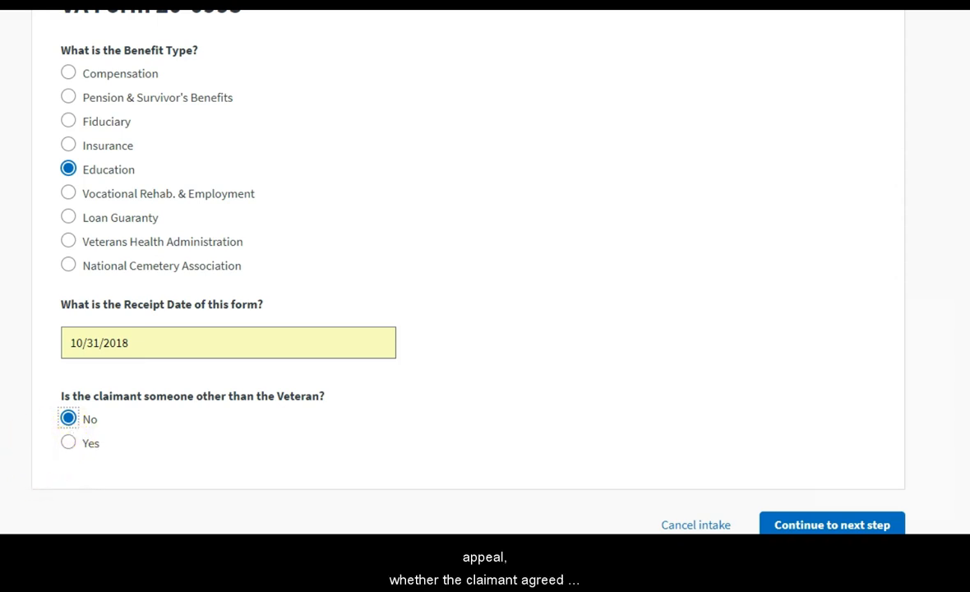
pyautogui.scroll(-1, 468, 246)
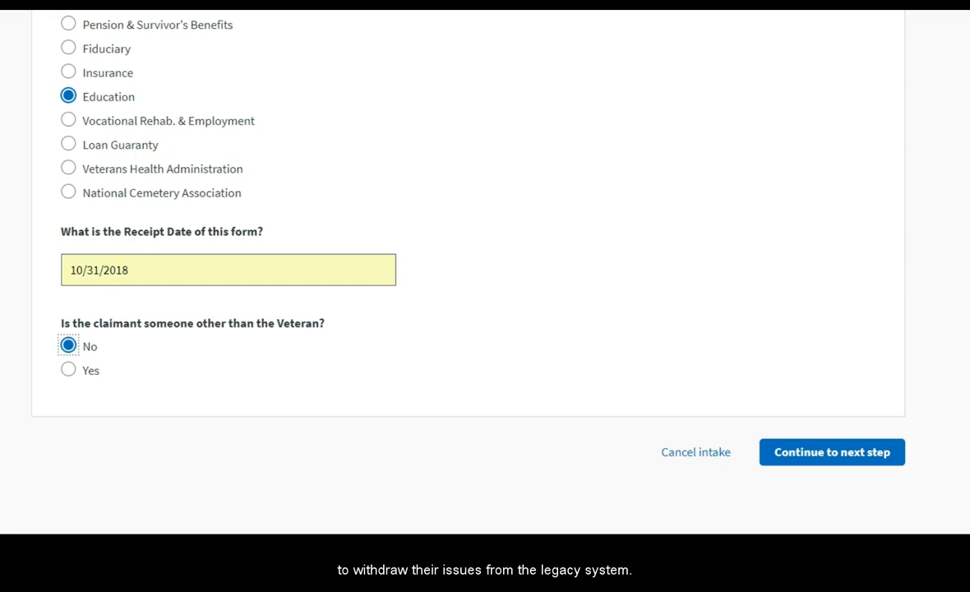
pyautogui.click(68, 372)
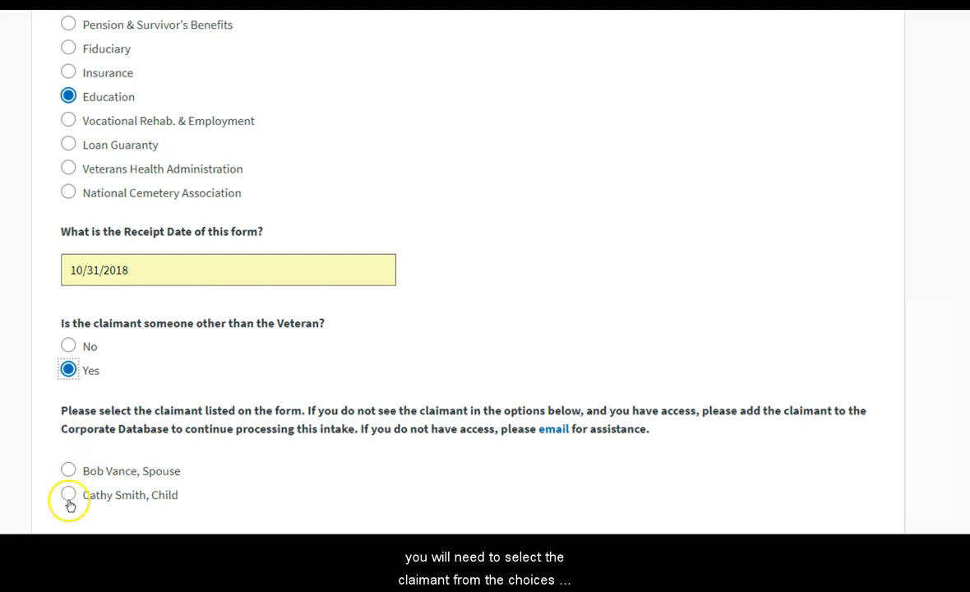
pyautogui.click(69, 348)
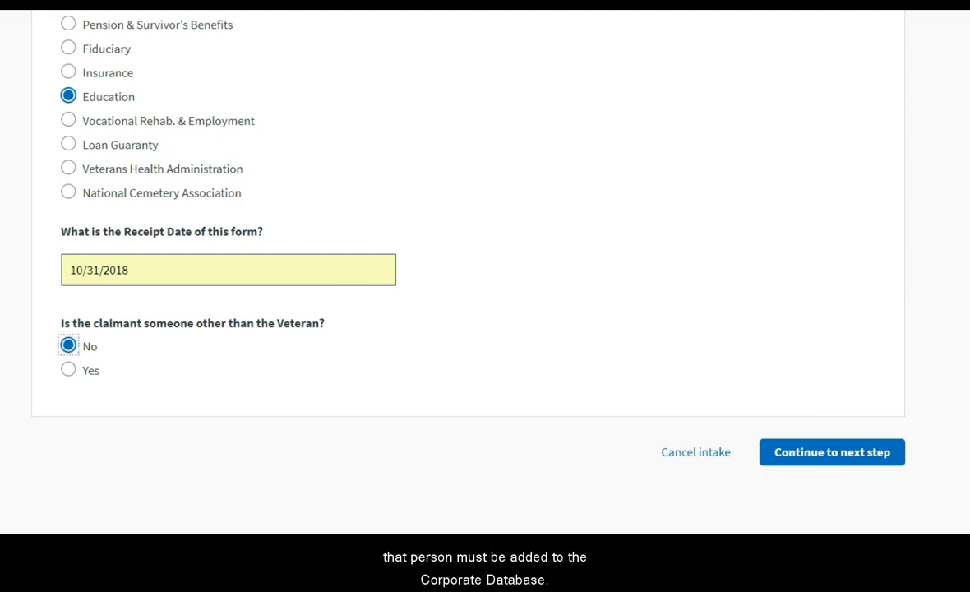
pyautogui.click(770, 453)
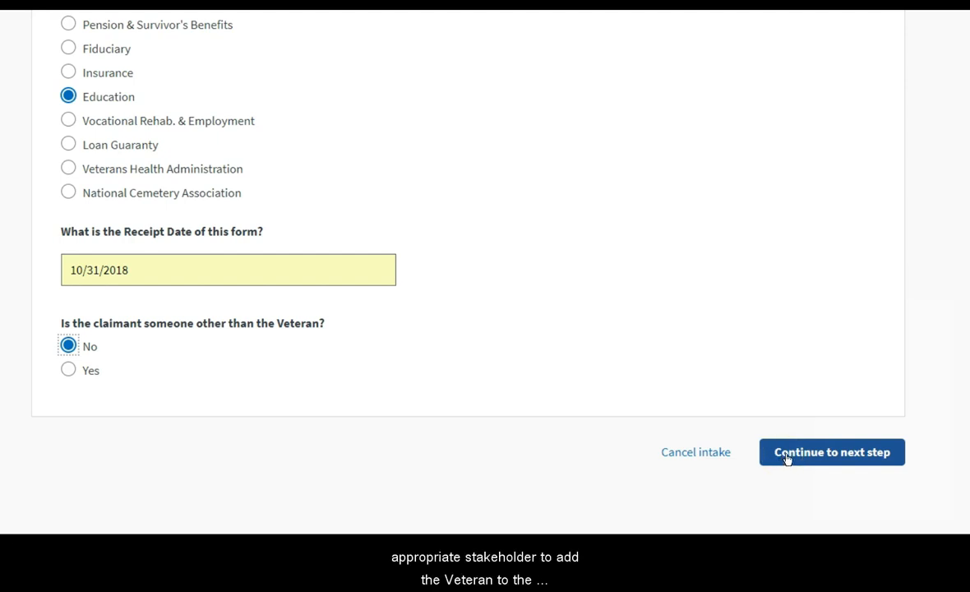
pyautogui.click(787, 454)
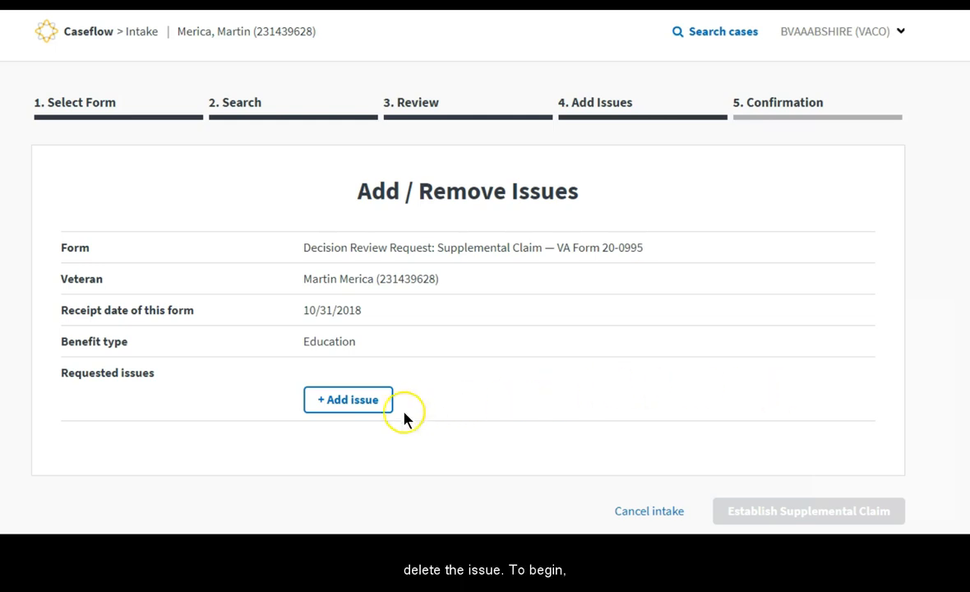
# Start a new requested issue and choose Vet Tec as its issue category
pyautogui.click(346, 404)
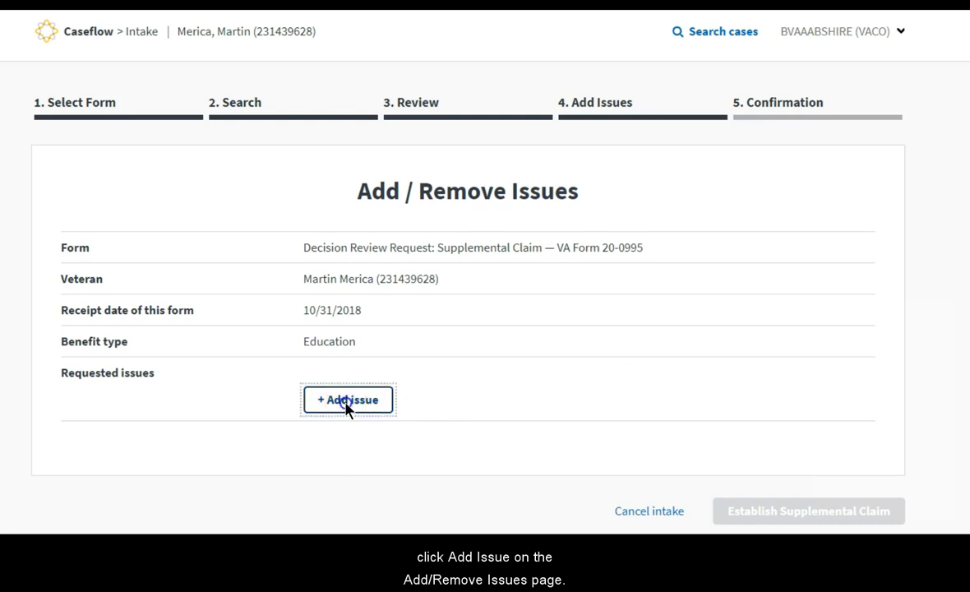
pyautogui.click(710, 223)
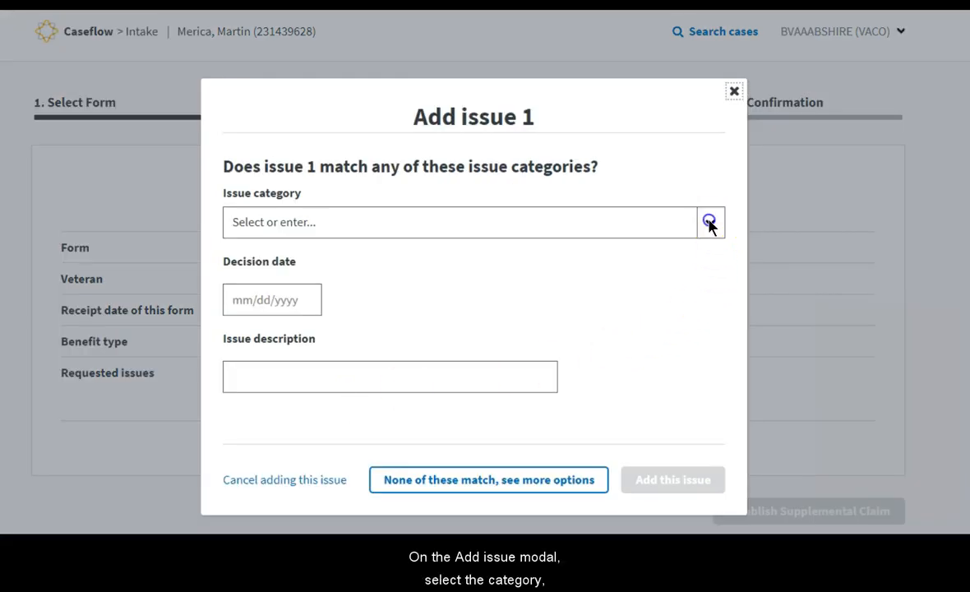
pyautogui.scroll(-6, 471, 325)
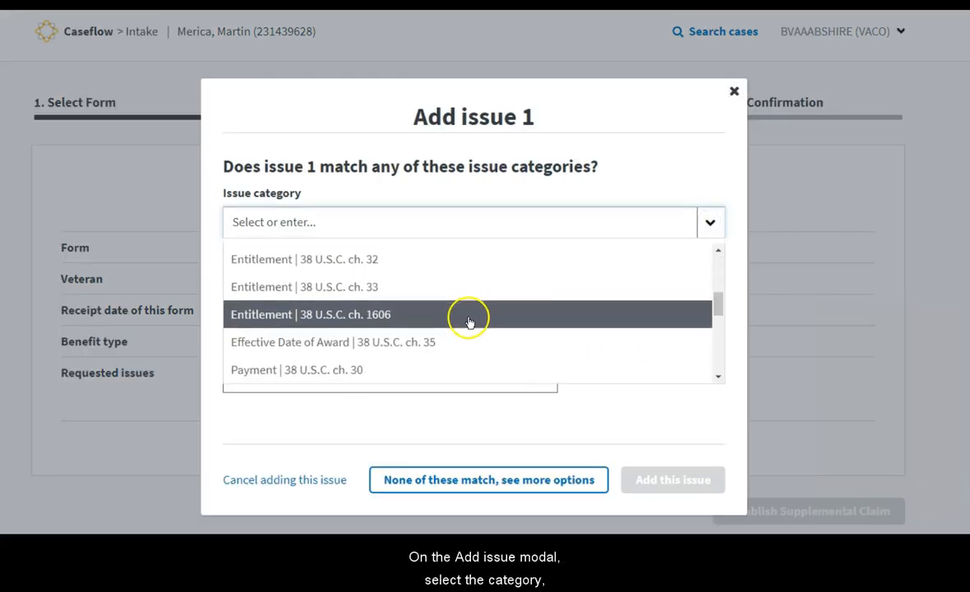
pyautogui.scroll(-3, 460, 322)
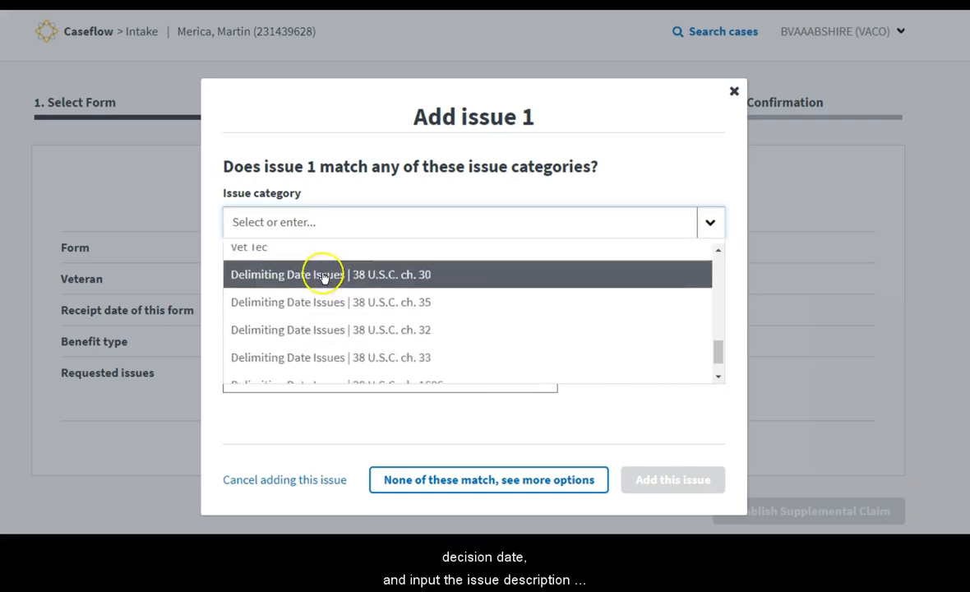
pyautogui.scroll(2, 329, 280)
pyautogui.click(274, 320)
# Add the issue with decision date 12/28/2018 and the description "Certification program not eligible for consideration under GI Bill"
pyautogui.click(276, 304)
pyautogui.click(287, 338)
pyautogui.click(281, 372)
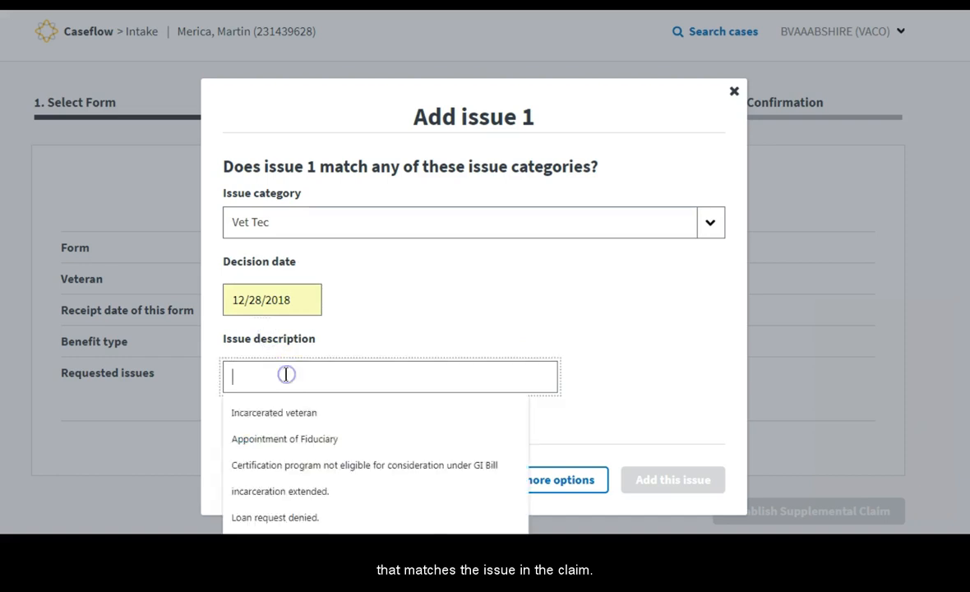
pyautogui.click(285, 469)
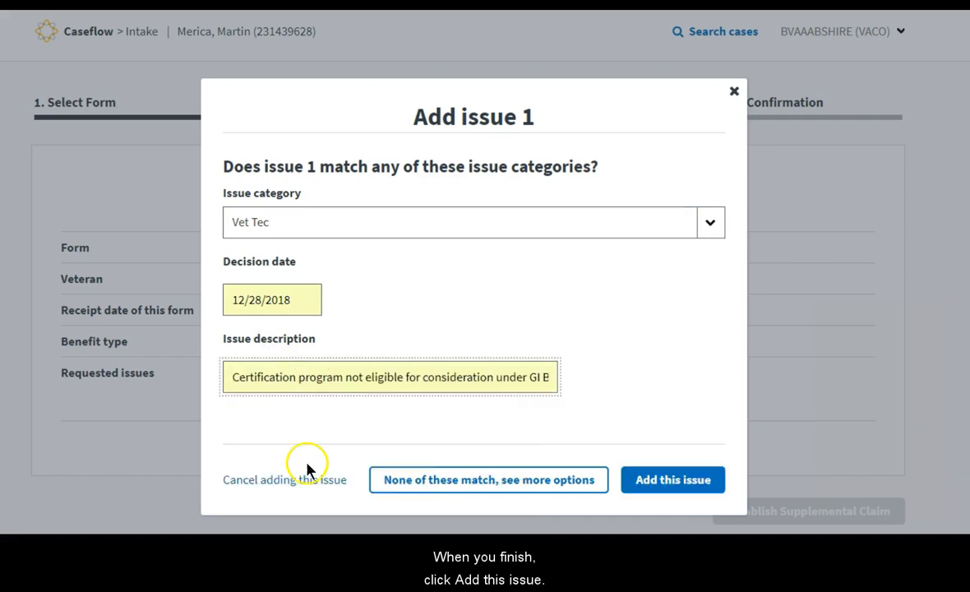
pyautogui.click(688, 481)
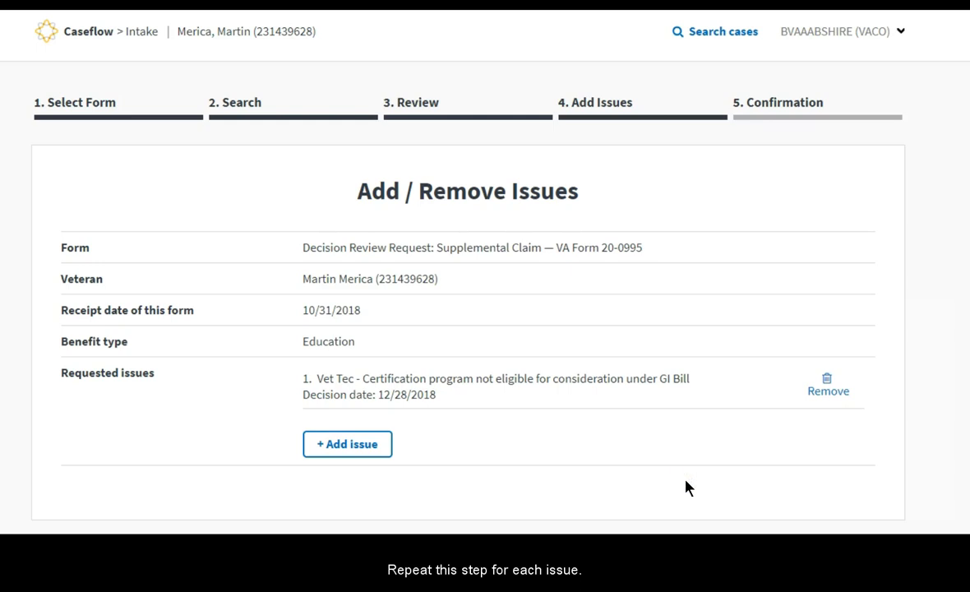
# Establish the supplemental claim with the requested issue
pyautogui.scroll(-1, 687, 487)
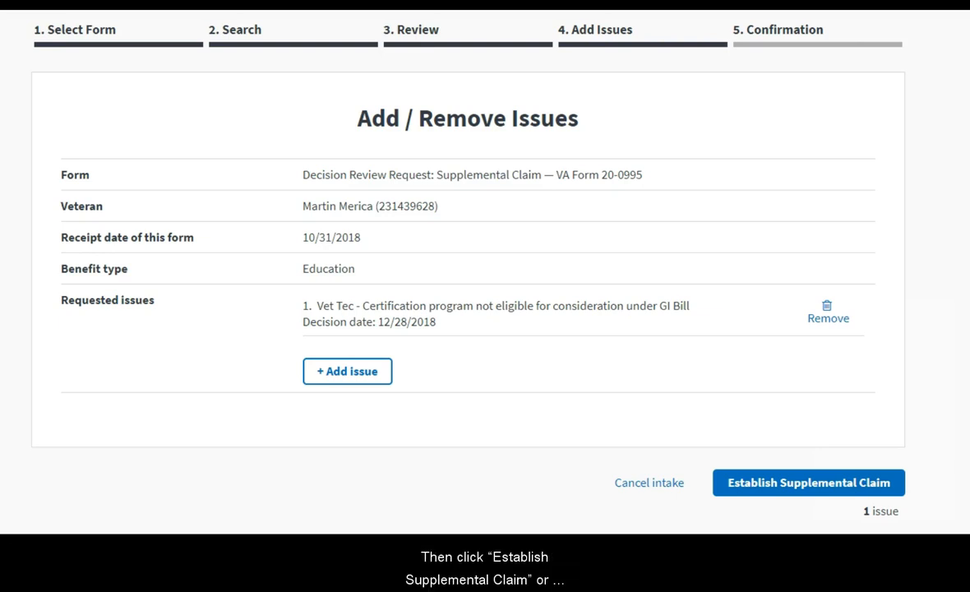
pyautogui.click(774, 491)
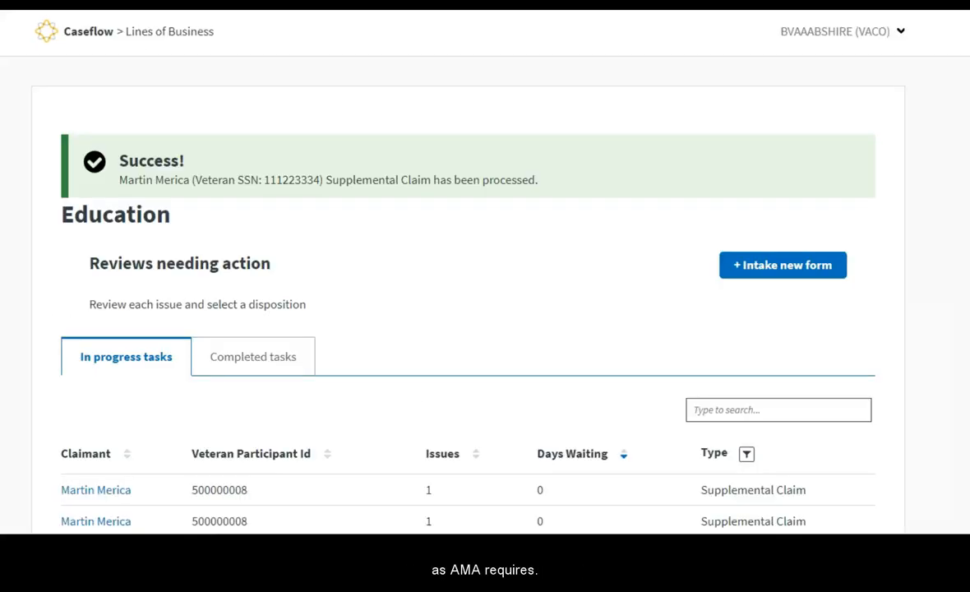
# Check the Type filter choices of the Education in-progress reviews and view the completed tasks
pyautogui.scroll(-1, 468, 312)
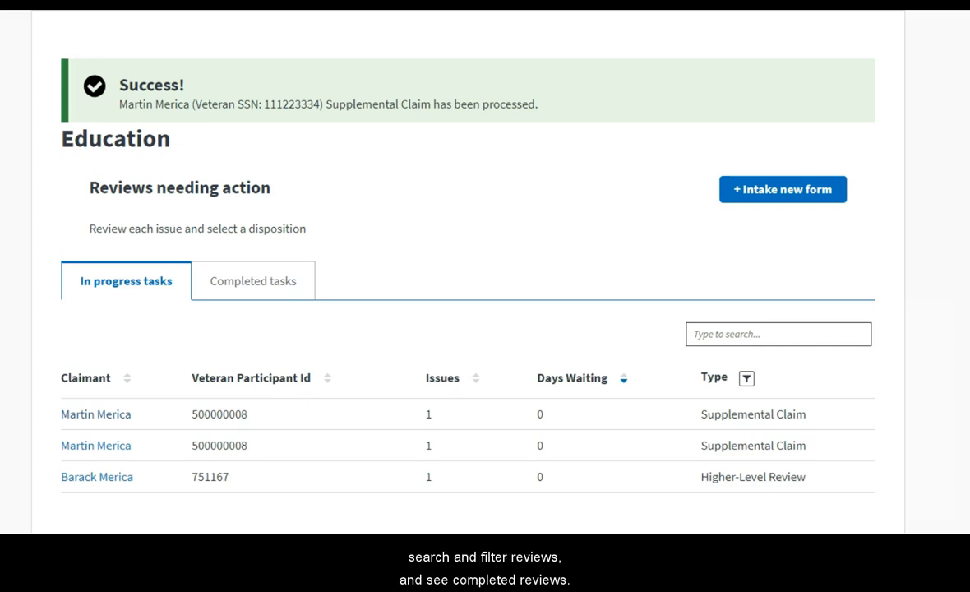
pyautogui.click(747, 378)
pyautogui.click(678, 369)
pyautogui.click(281, 283)
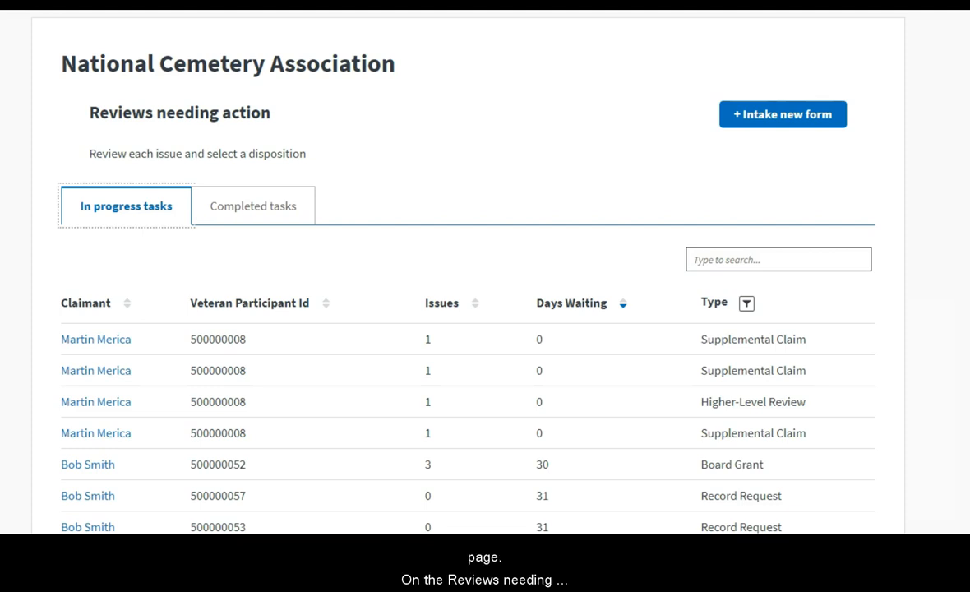
# Open the Board Grant task in the National Cemetery Association's in-progress list and examine its claim details and issues
pyautogui.click(105, 467)
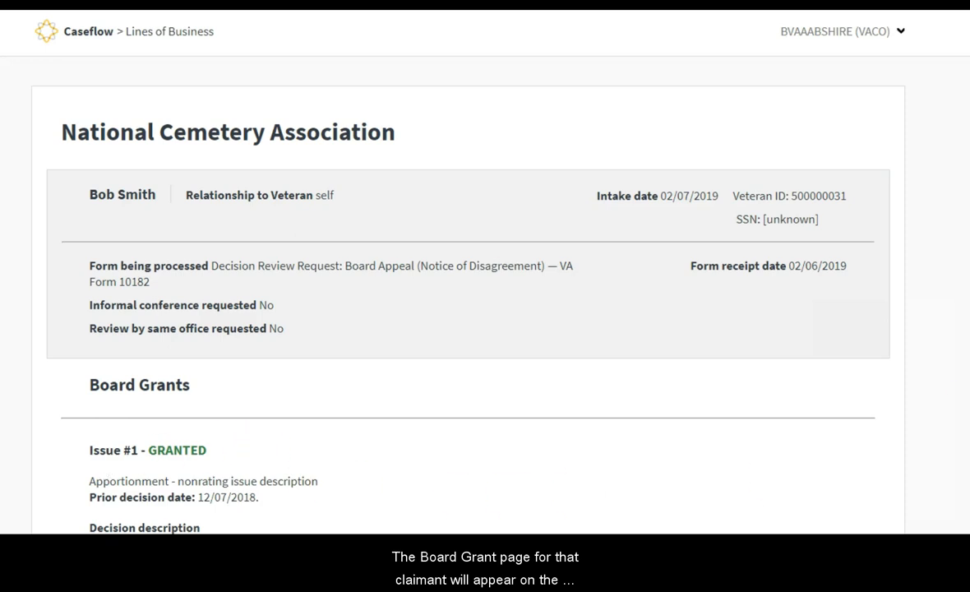
pyautogui.scroll(-2, 485, 272)
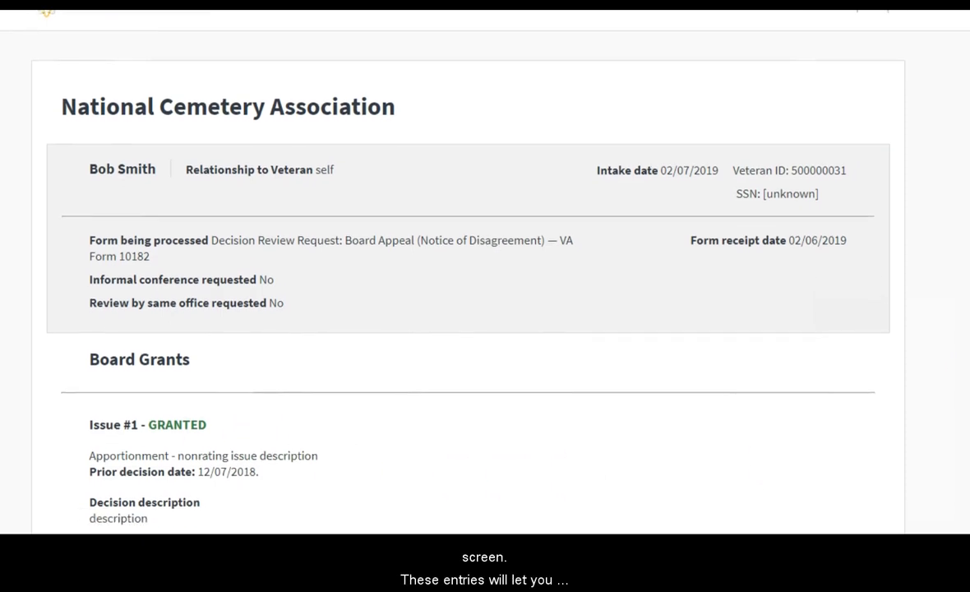
pyautogui.scroll(-2, 485, 272)
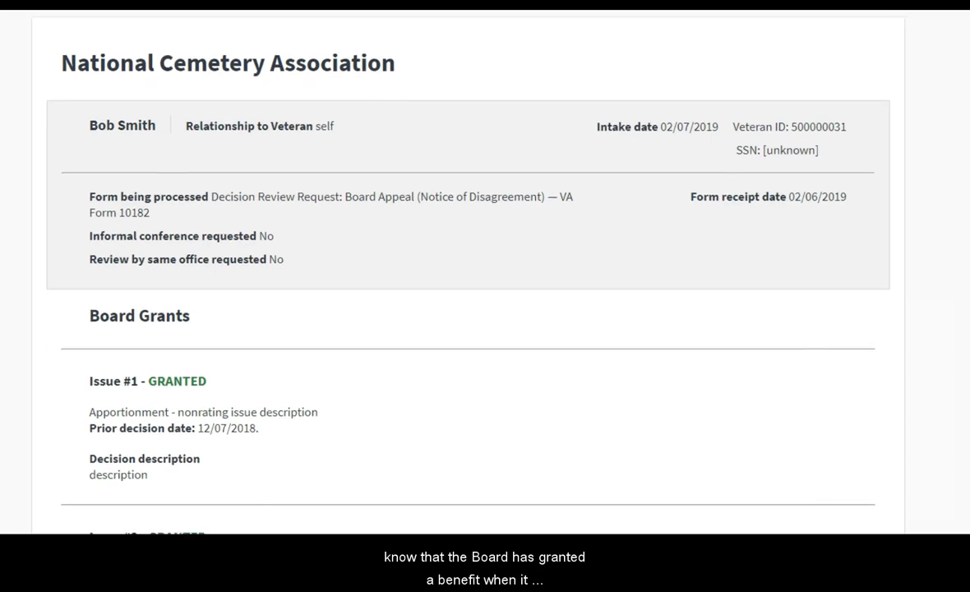
pyautogui.scroll(-3, 485, 271)
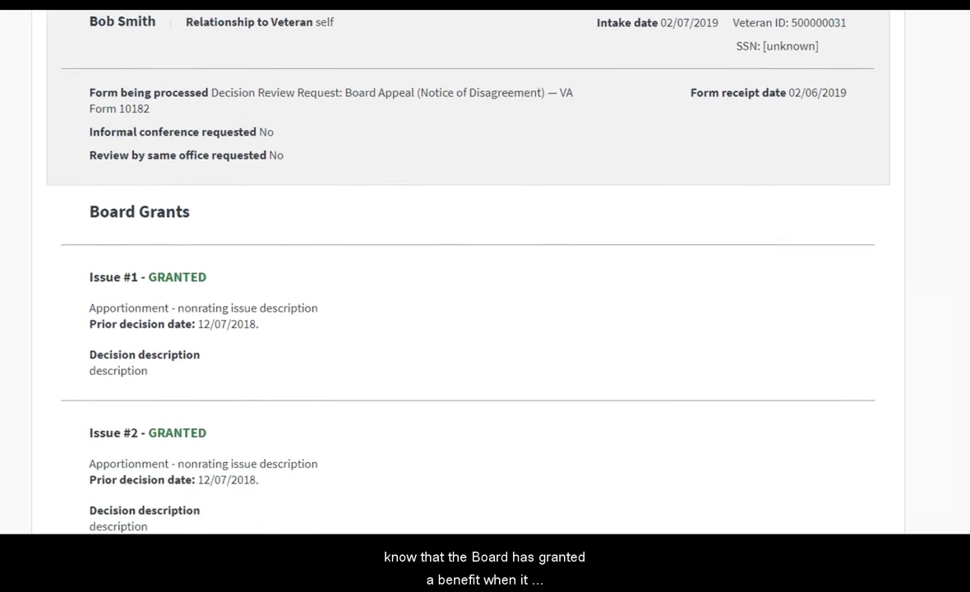
pyautogui.scroll(-3, 485, 271)
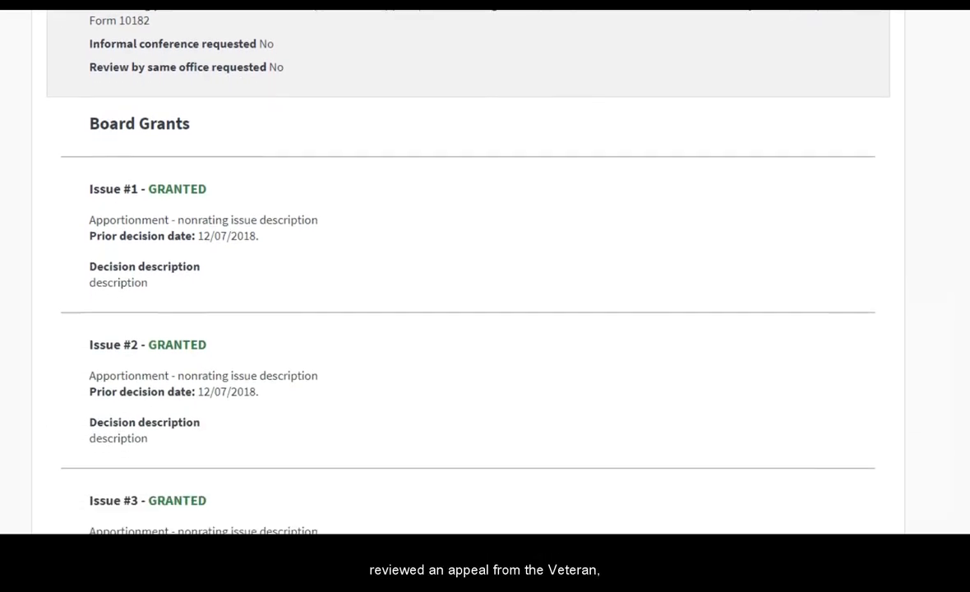
pyautogui.scroll(-3, 485, 271)
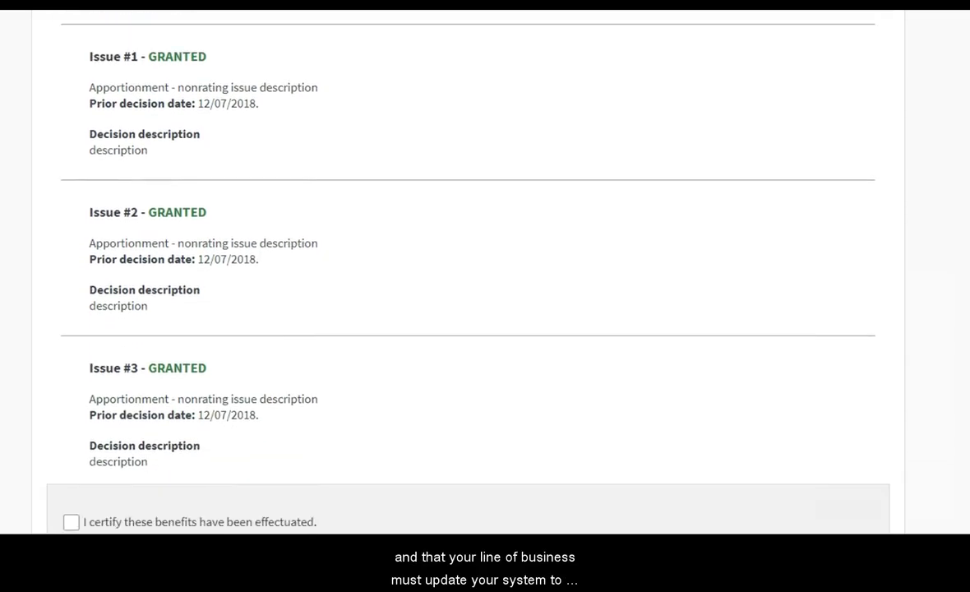
# Certify that the Board Grant benefits have been effectuated and complete the National Cemetery Association task
pyautogui.scroll(-1, 486, 271)
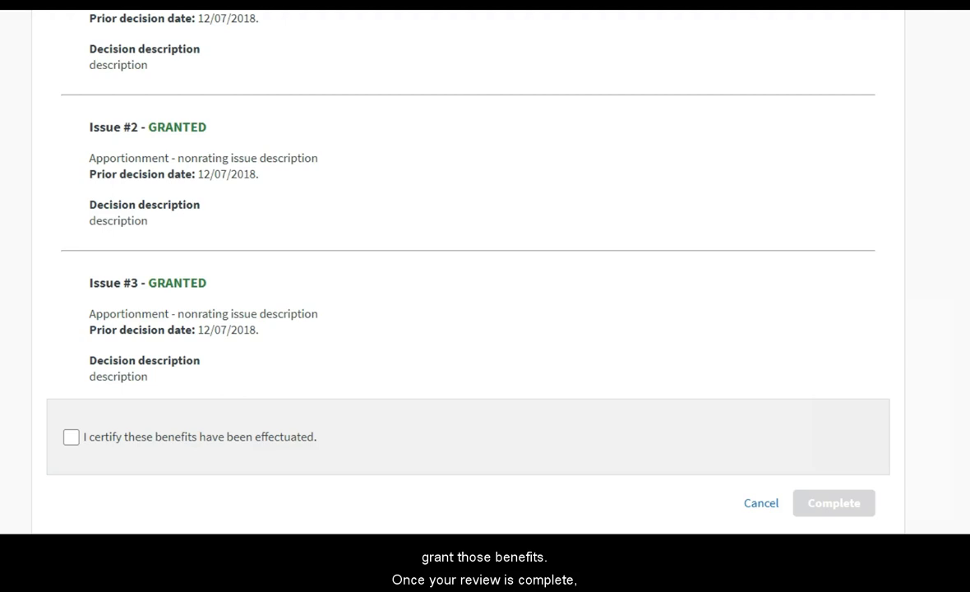
pyautogui.click(71, 440)
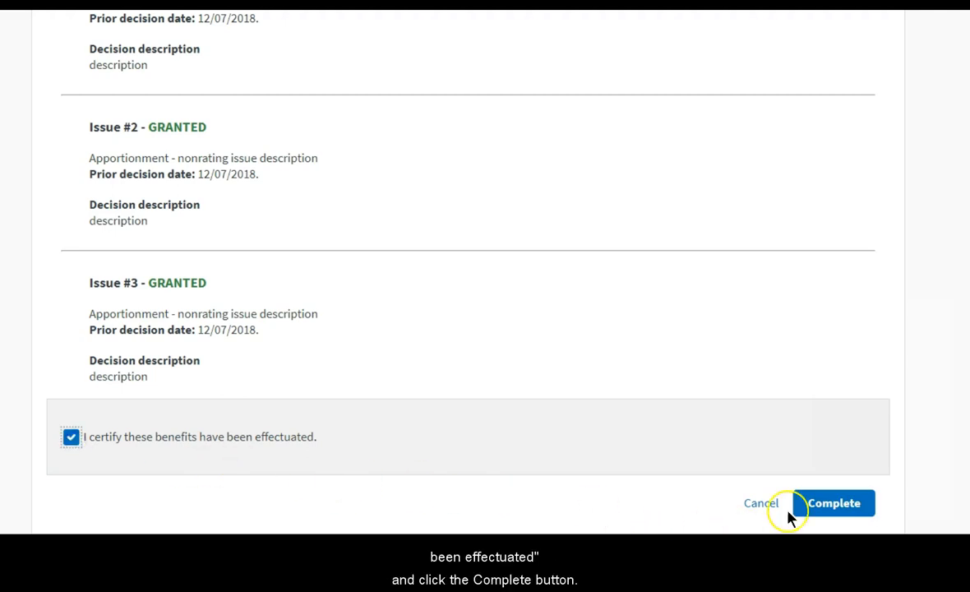
pyautogui.click(801, 504)
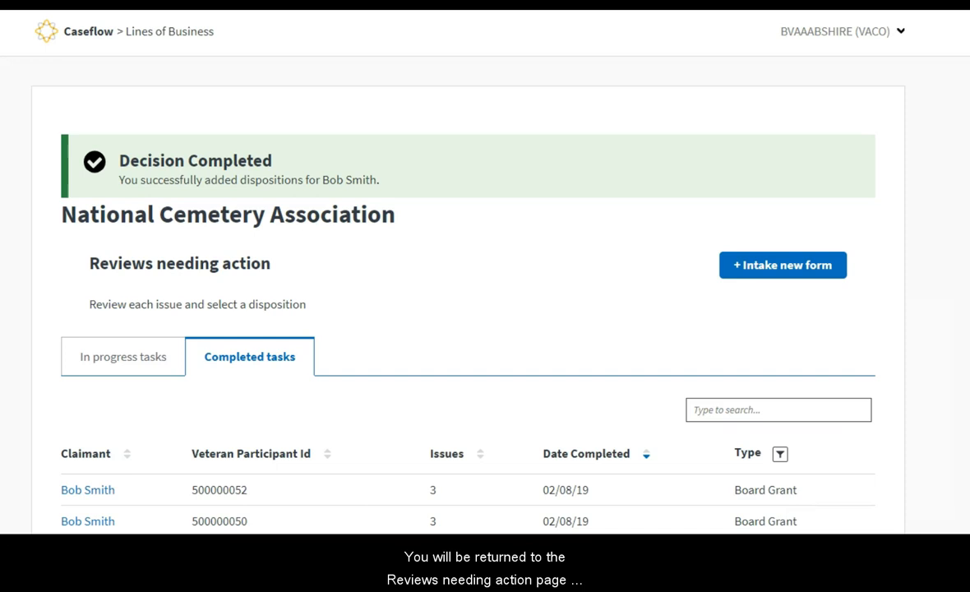
pyautogui.scroll(-1, 485, 313)
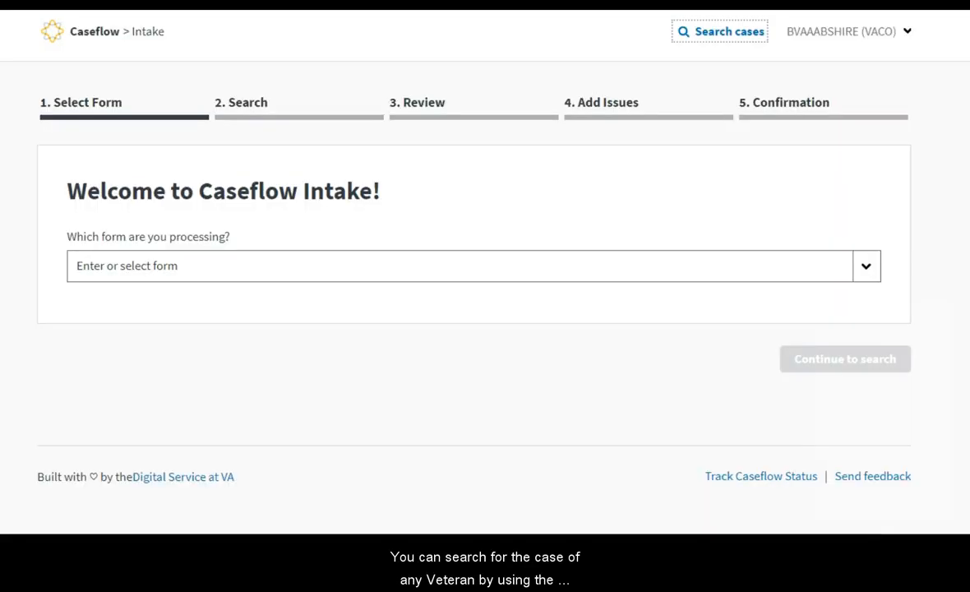
# Open the Veteran Case Search and search for all available cases using the Veteran's ID number
pyautogui.click(717, 34)
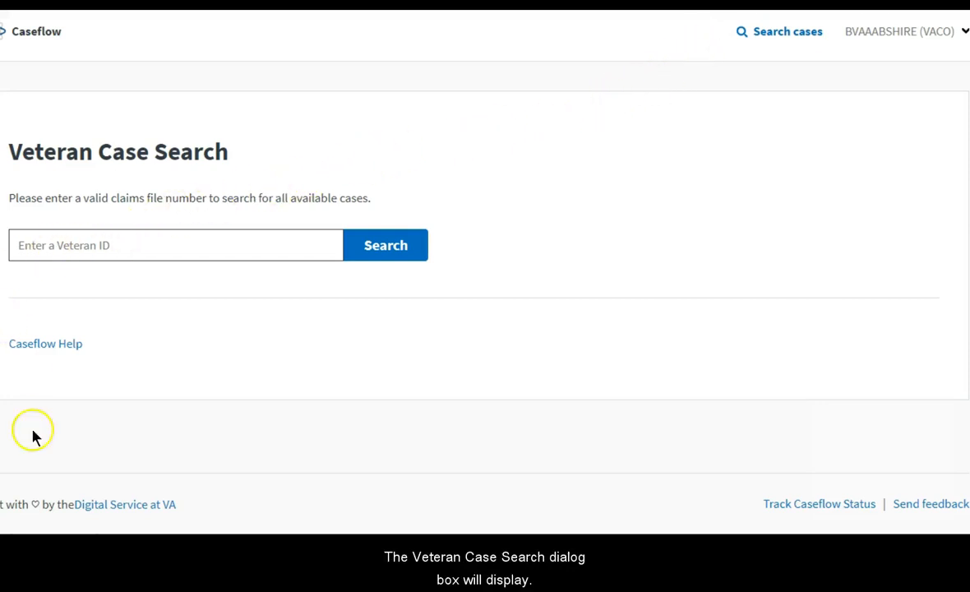
pyautogui.rightClick(172, 245)
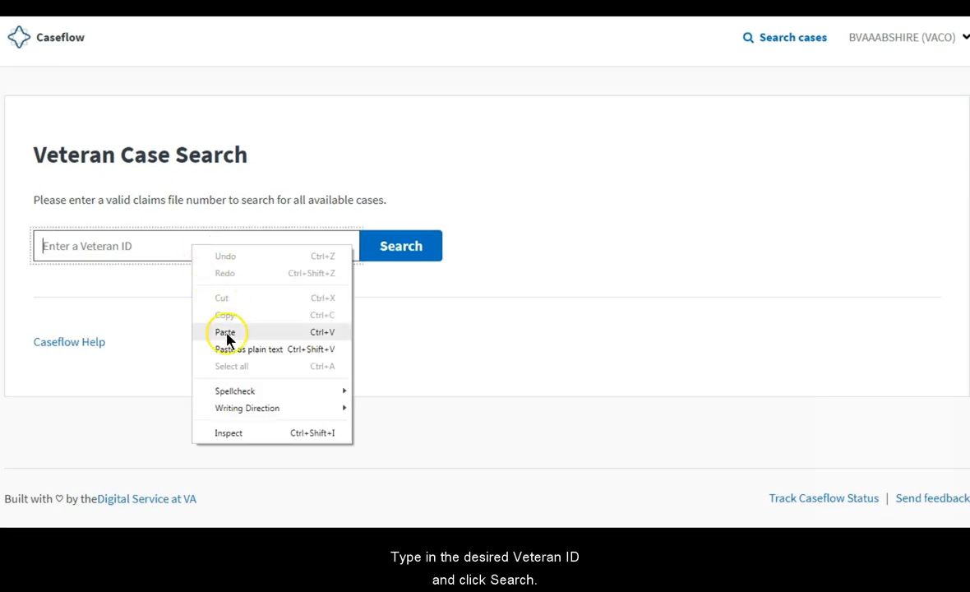
pyautogui.click(225, 332)
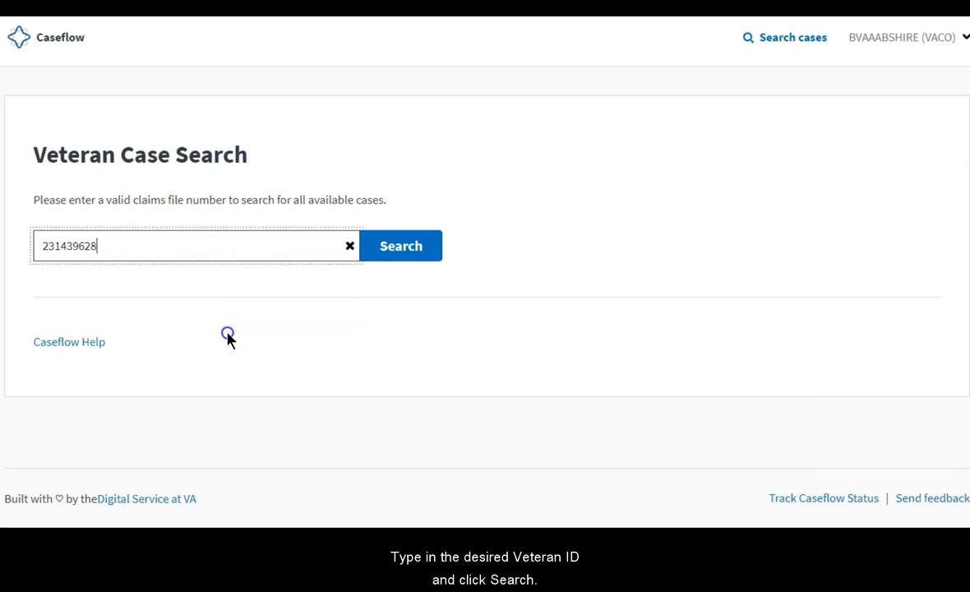
pyautogui.click(415, 257)
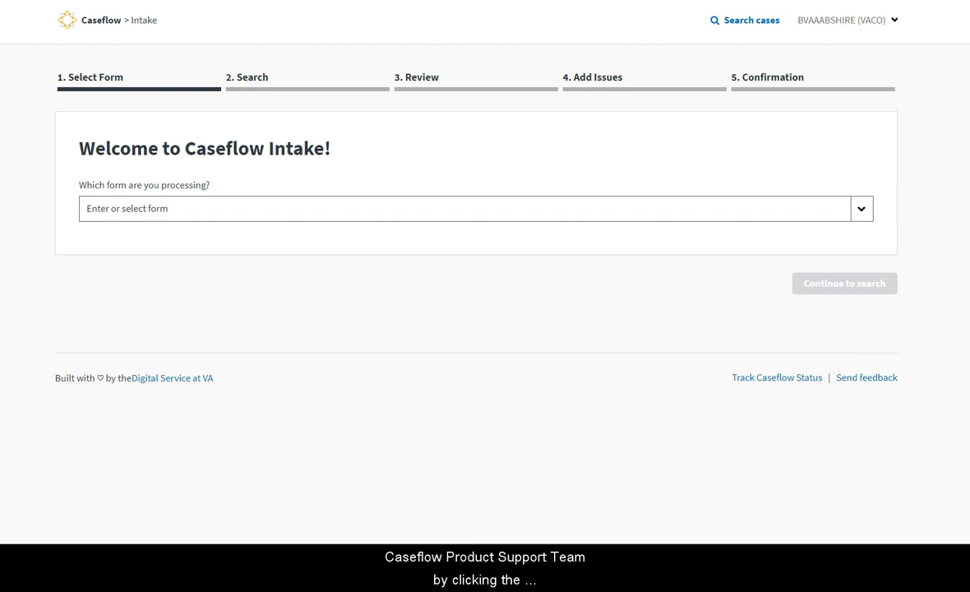
pyautogui.click(895, 22)
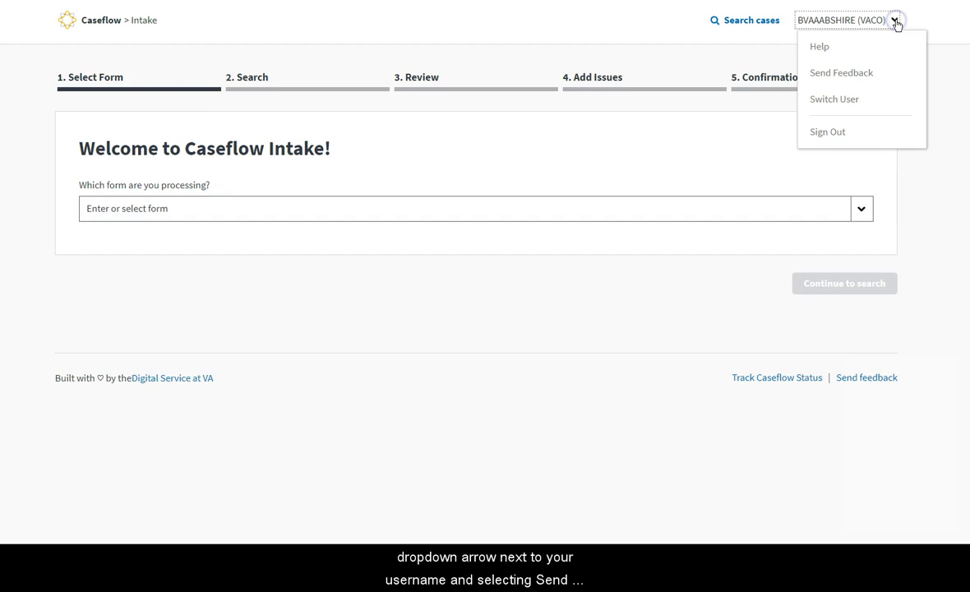
pyautogui.click(900, 74)
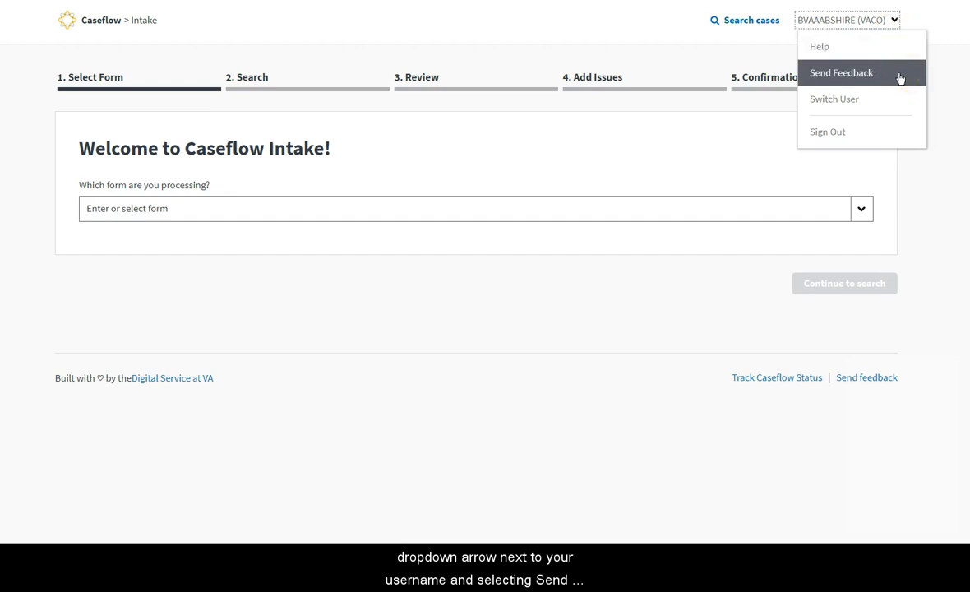
pyautogui.click(948, 82)
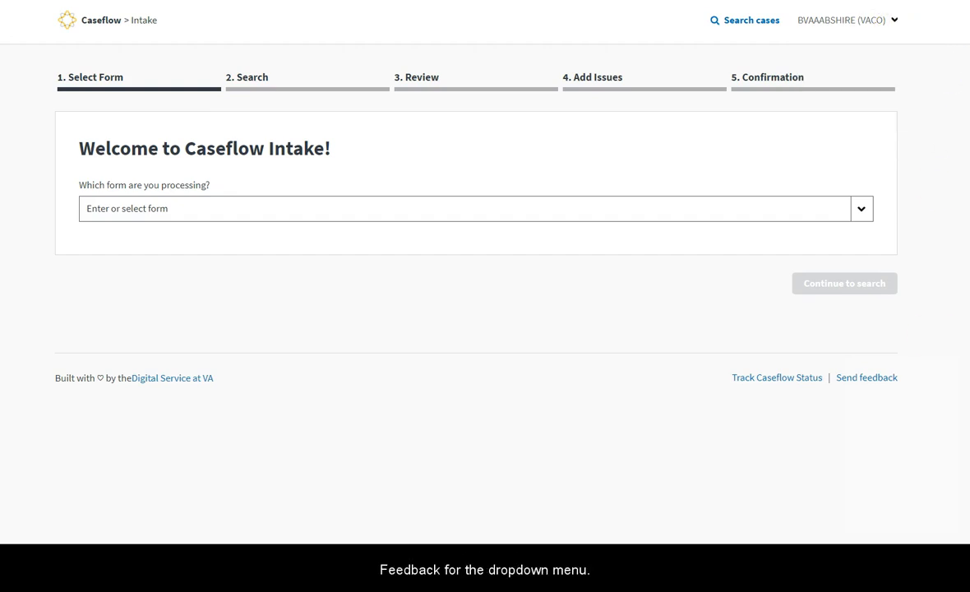
# Open the Caseflow Intake feedback form, visit its comments, case number or Veteran ID, and contact email fields, and try to send it
pyautogui.click(841, 380)
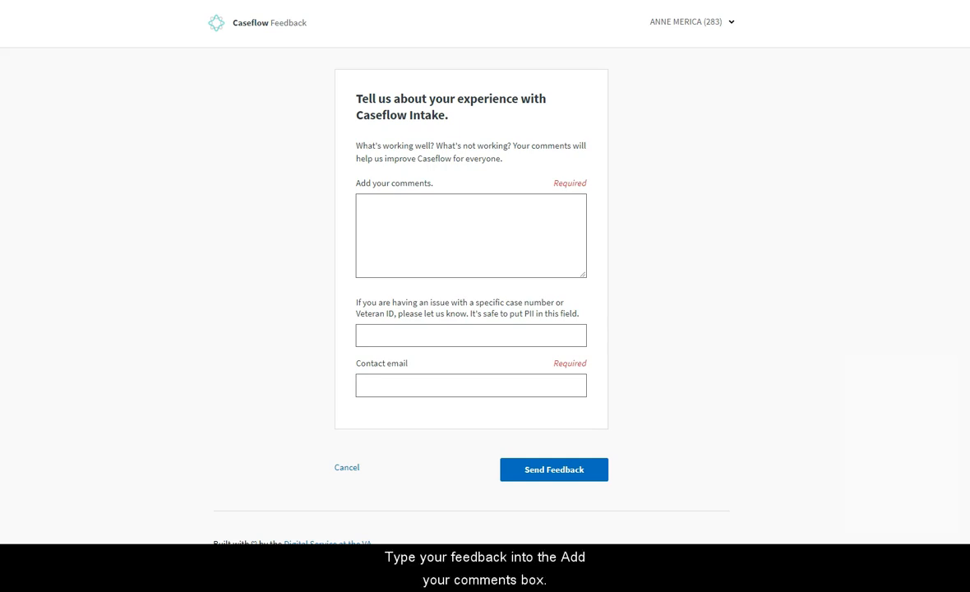
pyautogui.click(427, 196)
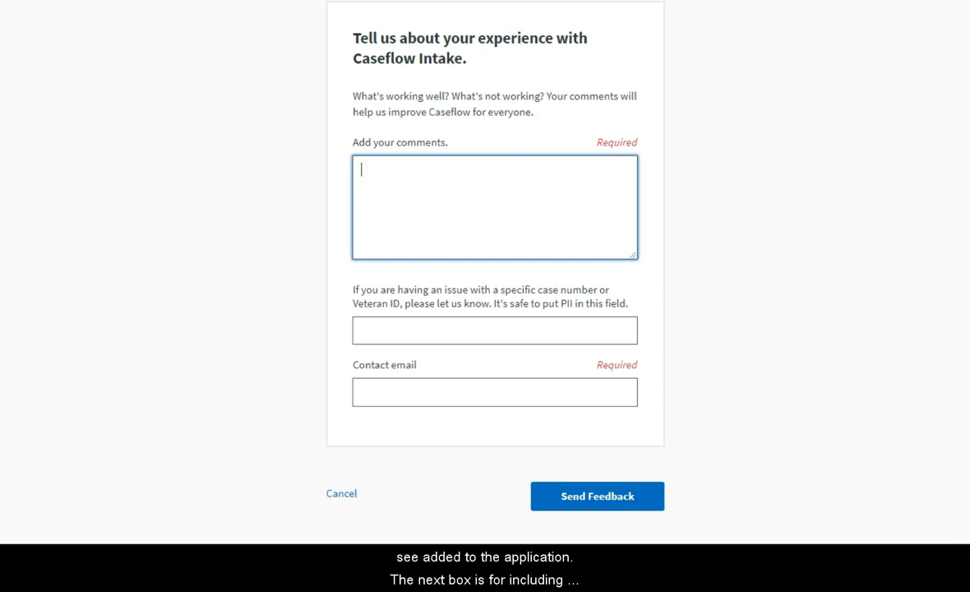
pyautogui.click(631, 333)
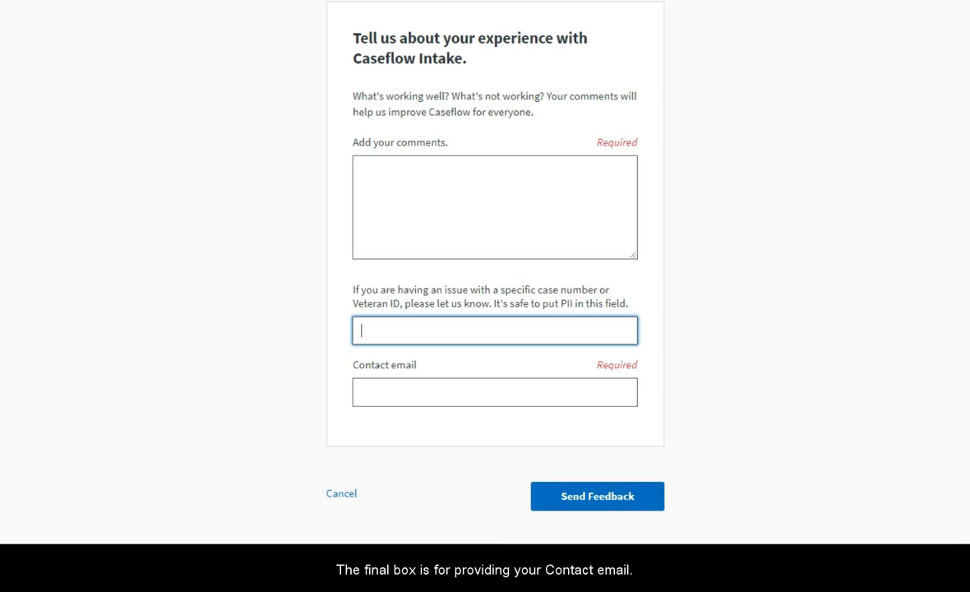
pyautogui.click(636, 396)
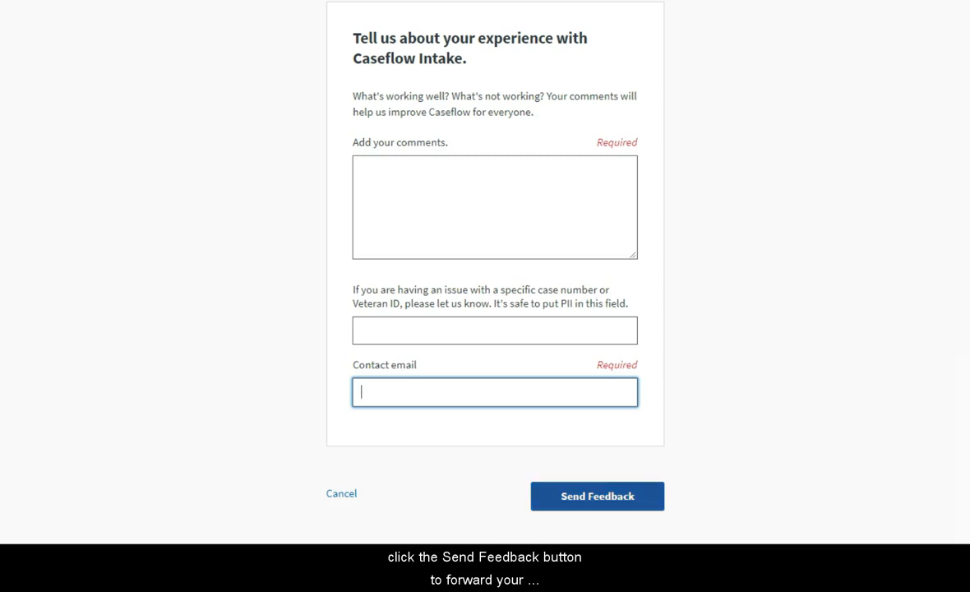
pyautogui.click(597, 503)
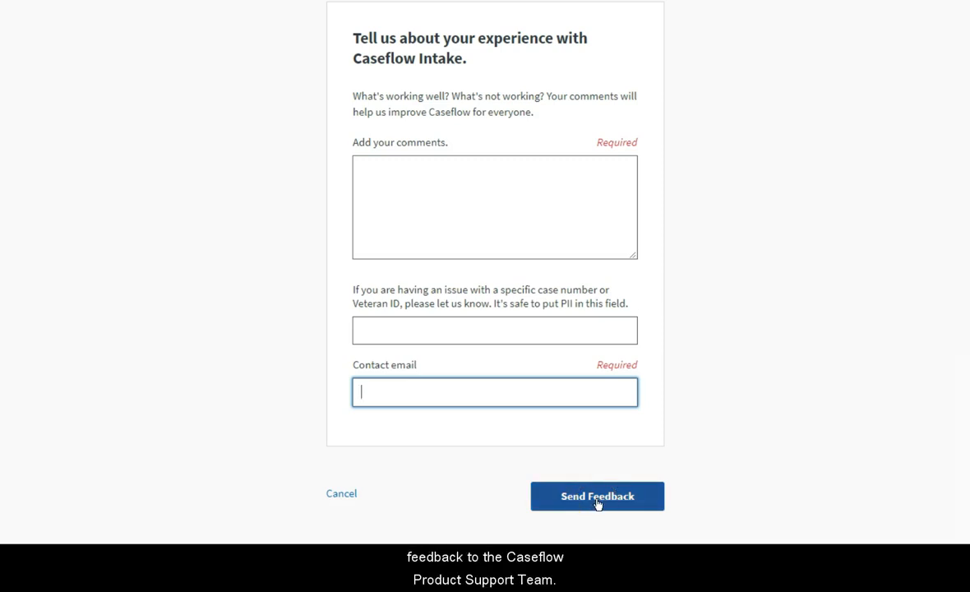